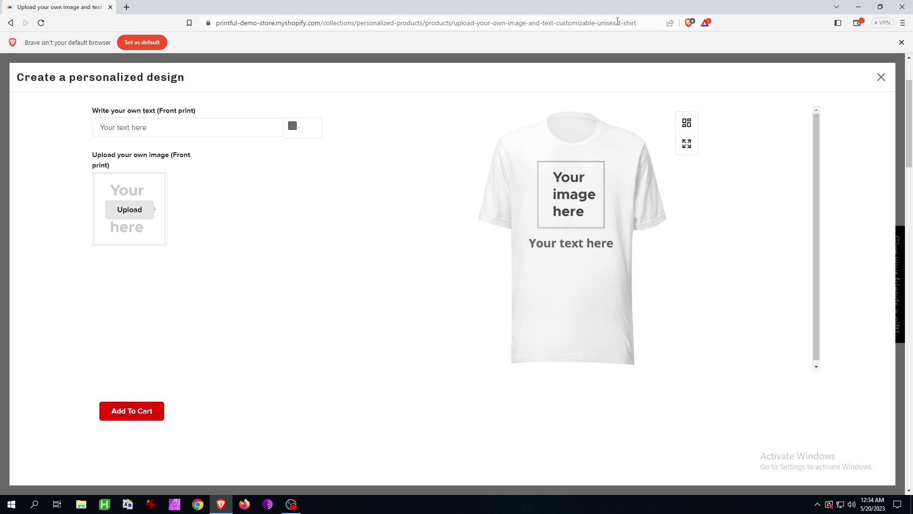
Upload the Cat Warrior image from the Downloads folder as the shirt's front logo.
click(652, 21)
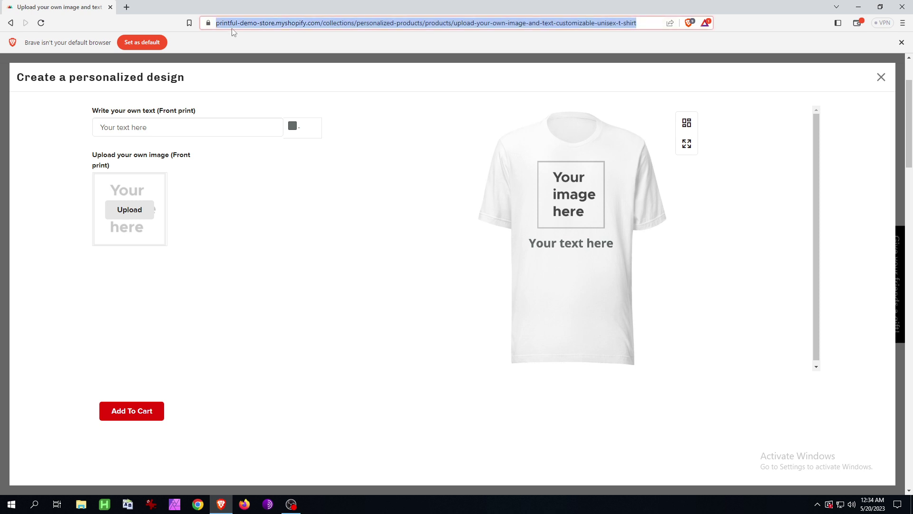
click(484, 23)
click(313, 201)
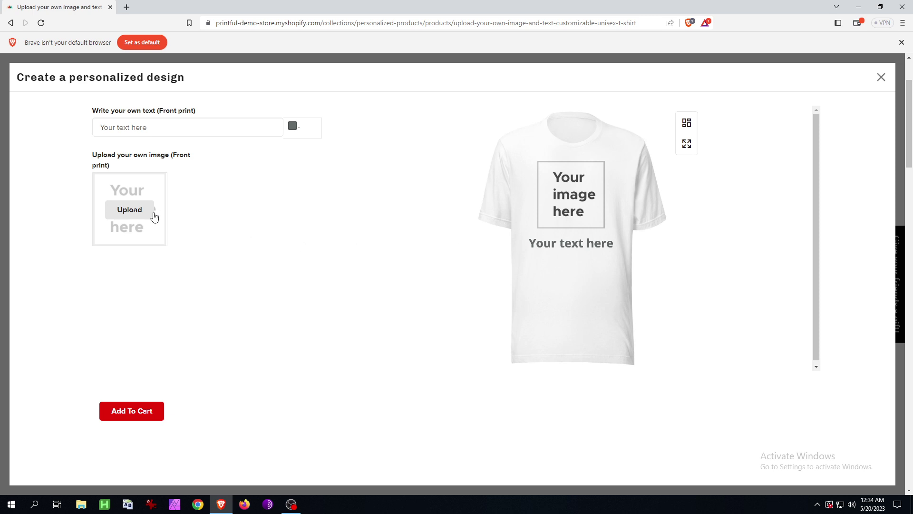
click(131, 209)
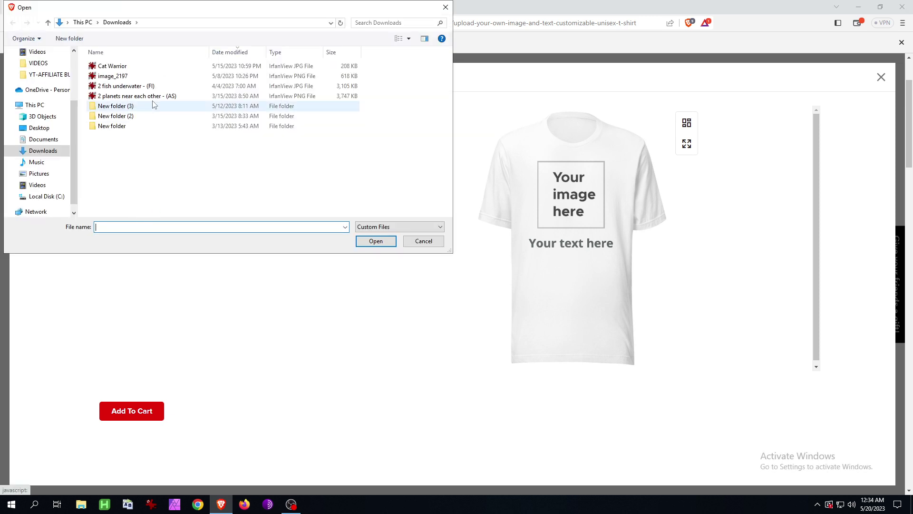
double_click(138, 66)
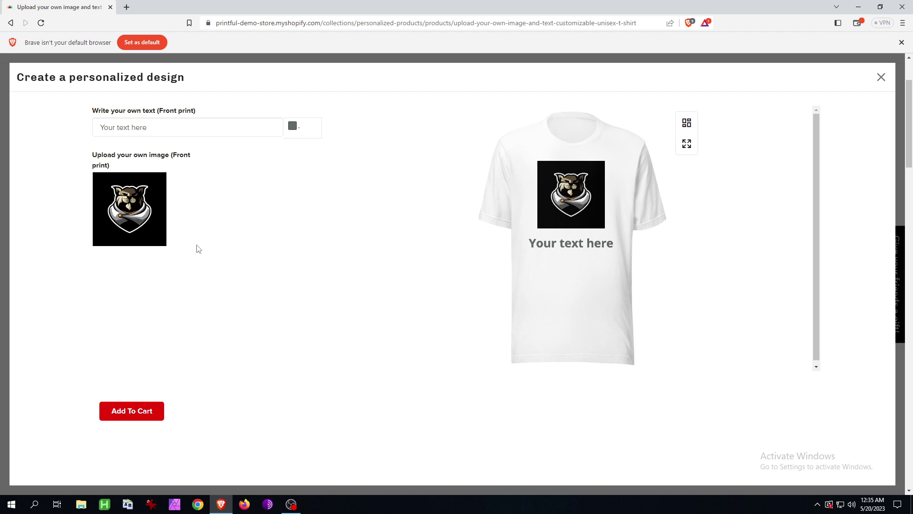
Enter 'CAT WARRIOR' as the front text and colour it Black #000000.
click(239, 135)
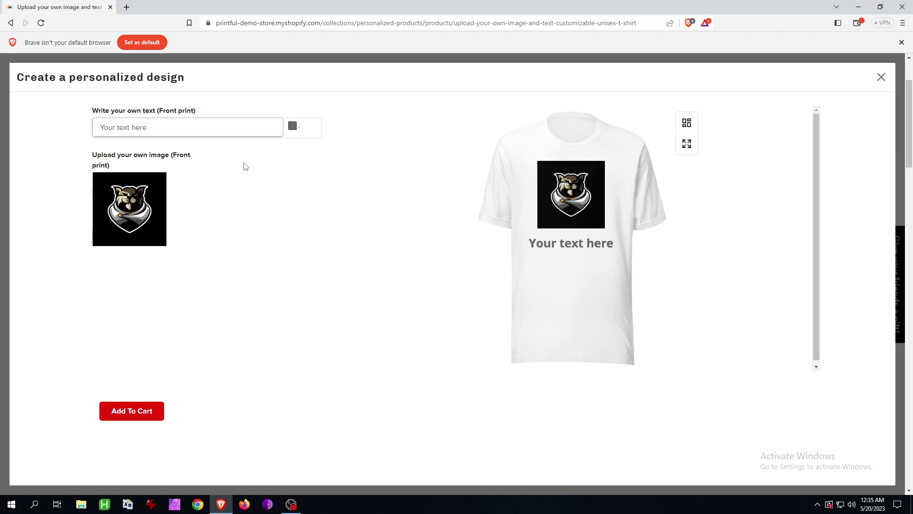
text(CAT WARRIOR)
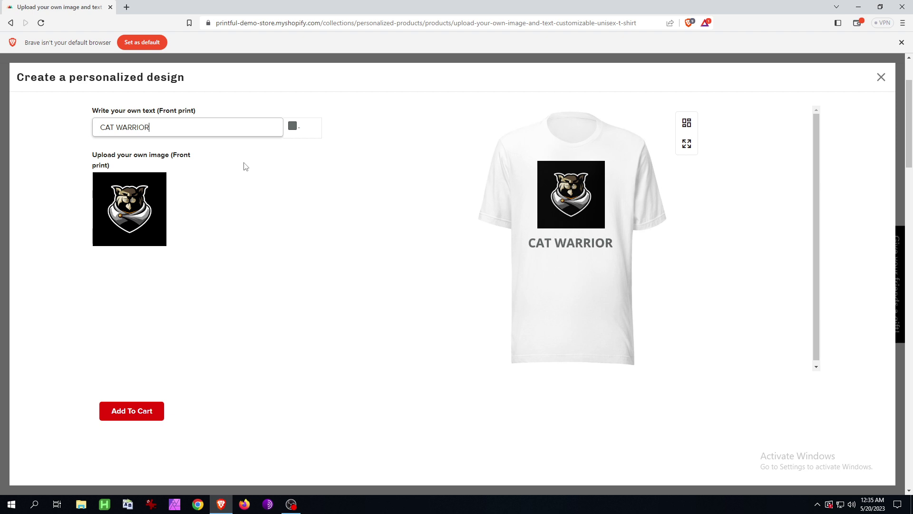
click(355, 245)
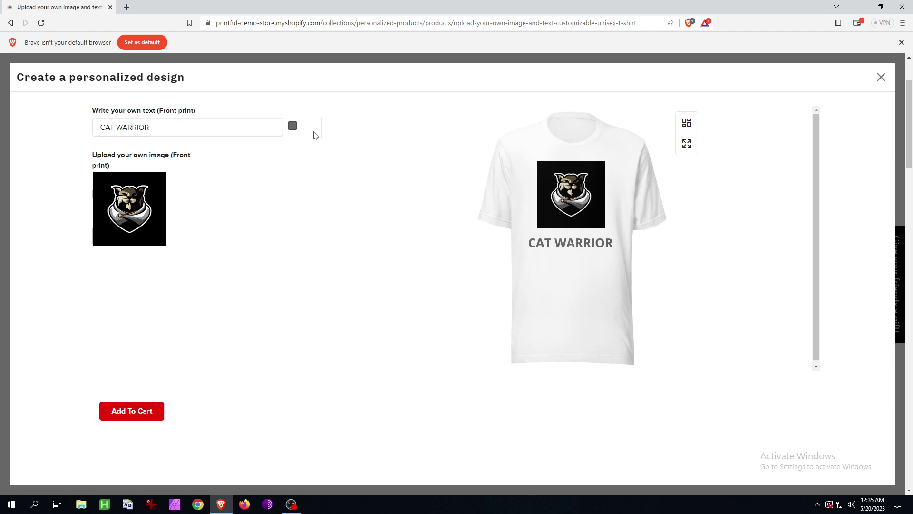
click(292, 126)
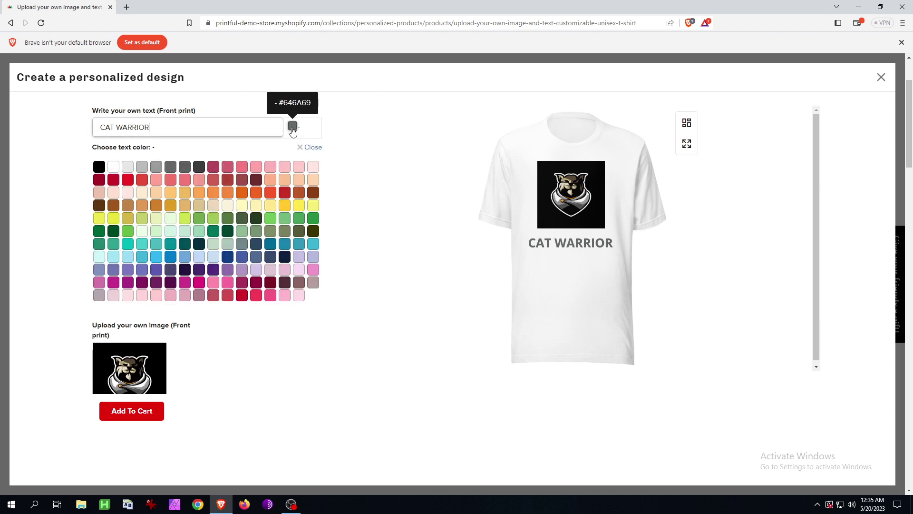
click(99, 167)
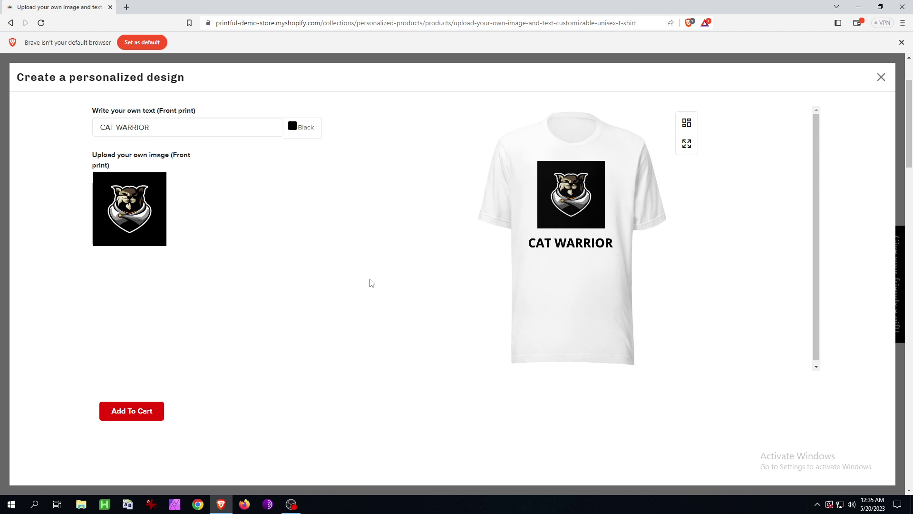
Close the design dialog and reopen Personalize design from the product page.
click(881, 77)
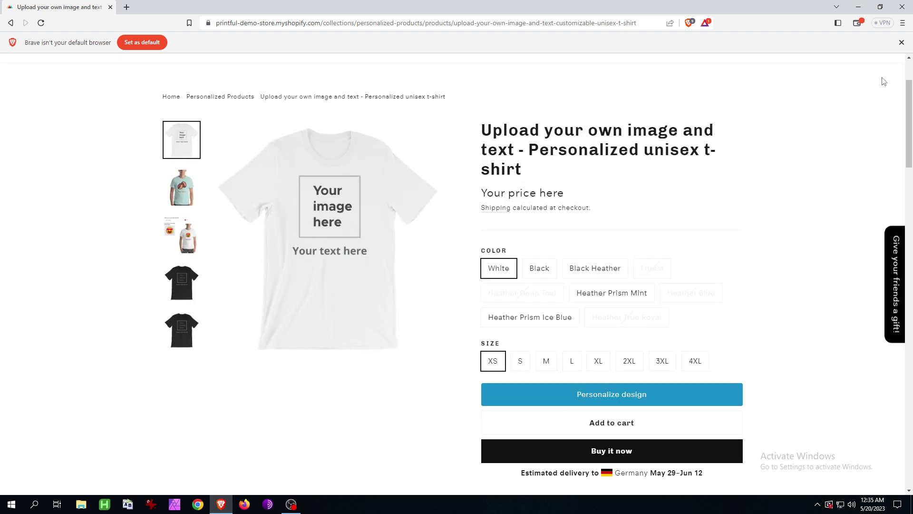
scroll(685, 262, down, 2)
scroll(693, 322, up, 2)
click(614, 397)
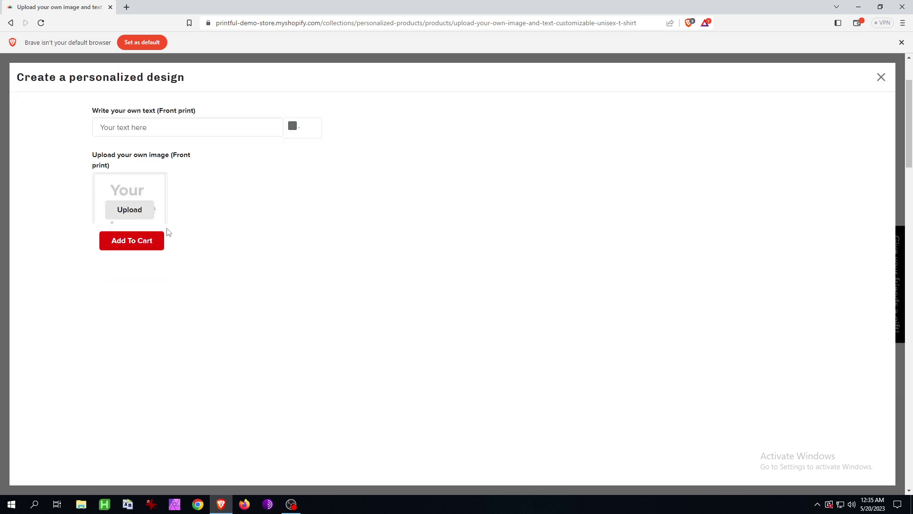
Re-upload the cat warrior logo and add 'CAT WARRIOR' front text in Black.
click(141, 207)
double_click(106, 75)
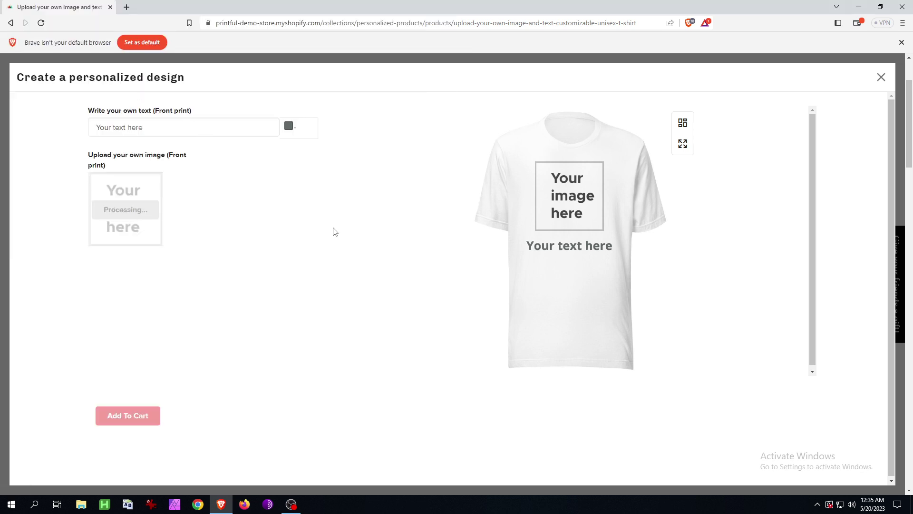
click(209, 123)
text(CA)
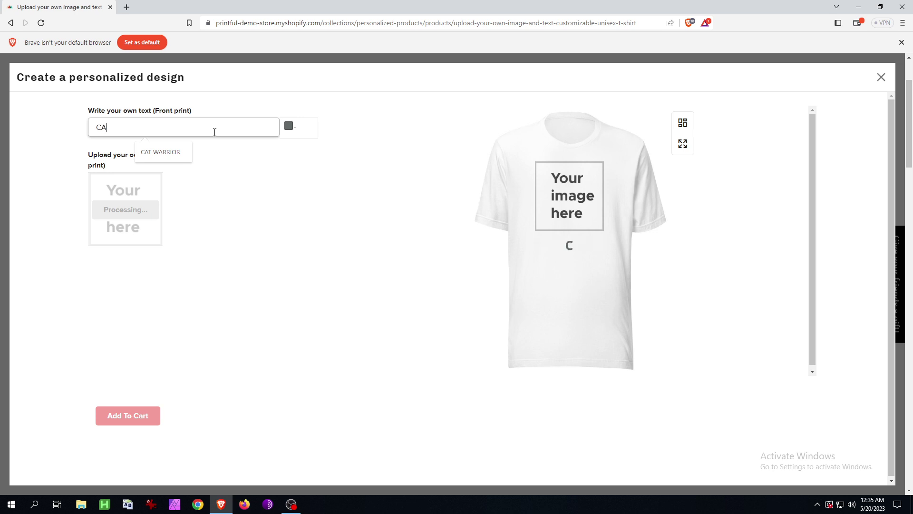
text(T WARRIOR)
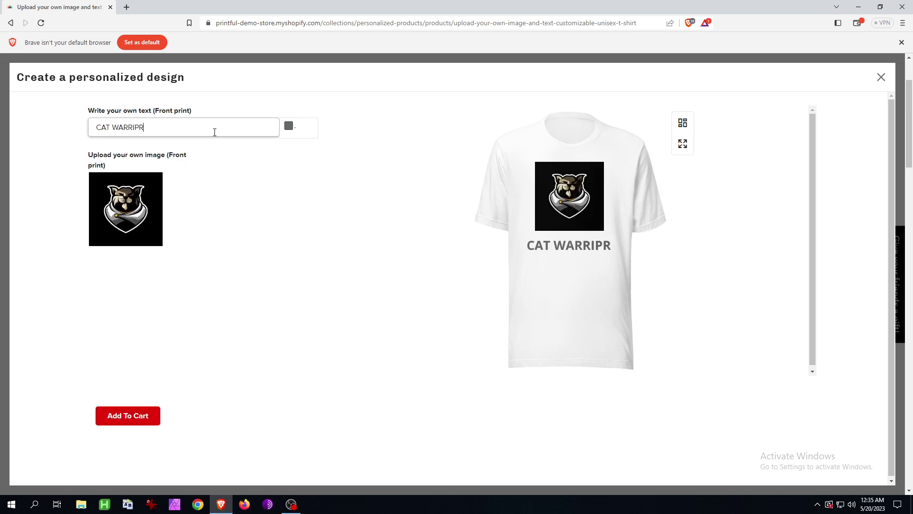
click(292, 126)
click(98, 166)
click(430, 254)
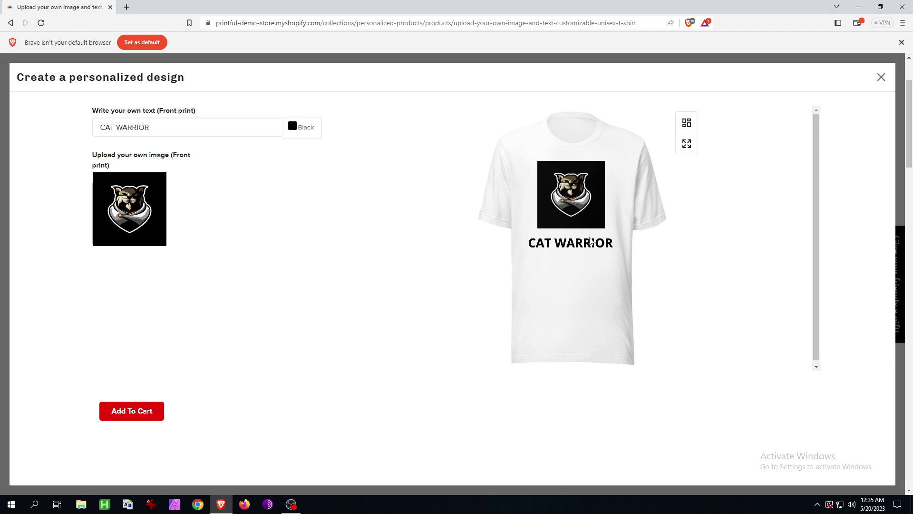
right_click(548, 181)
click(524, 226)
triple_click(224, 132)
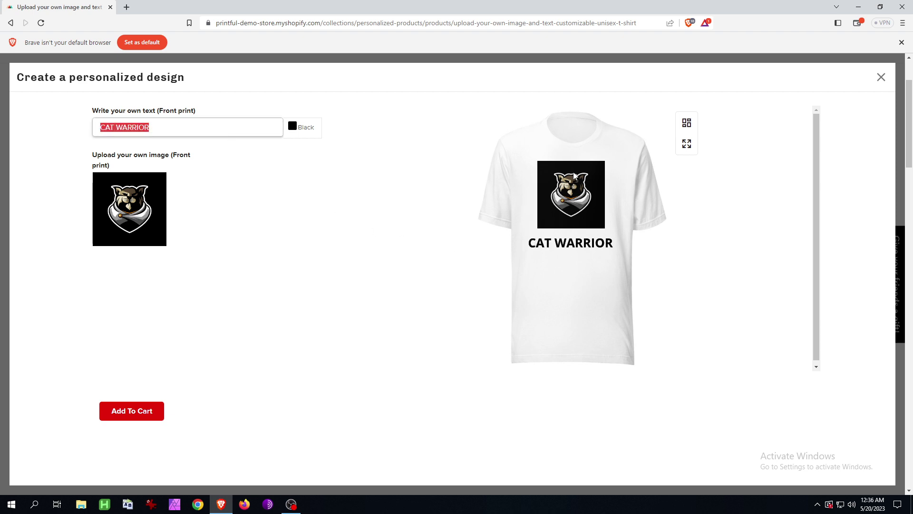
click(577, 196)
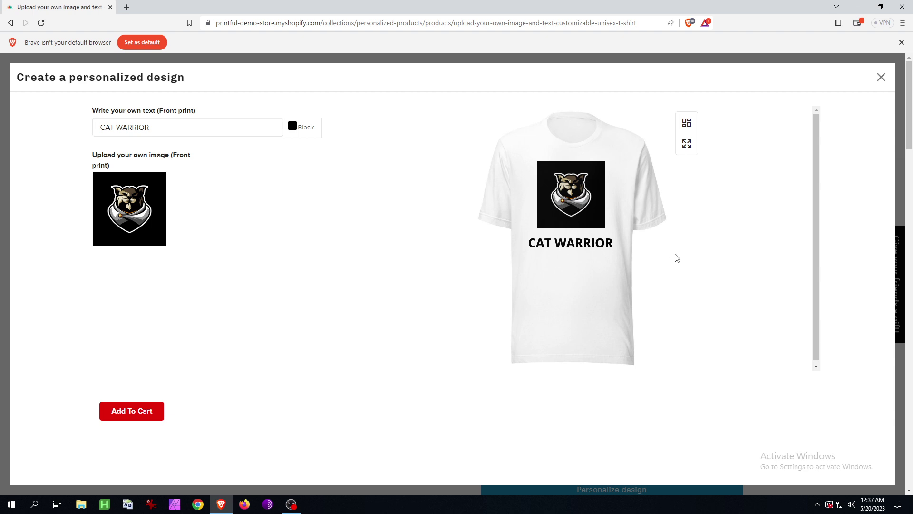
Close the editor, view the heart-eyes emoji sample shirt, then reopen Personalize design.
click(881, 77)
scroll(671, 302, down, 3)
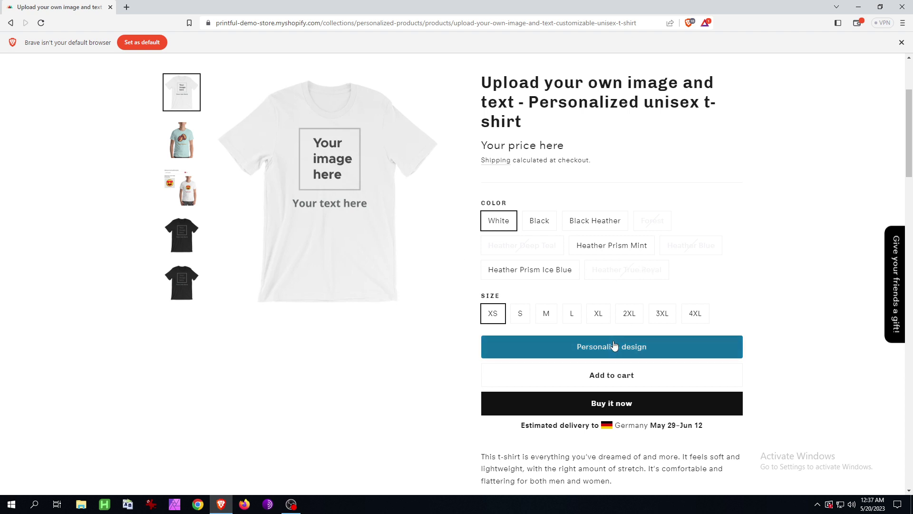
click(189, 200)
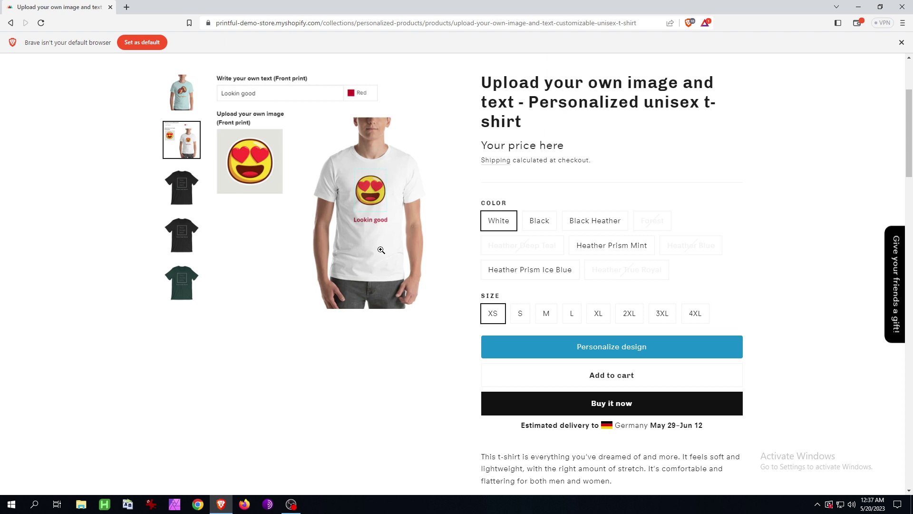
click(562, 357)
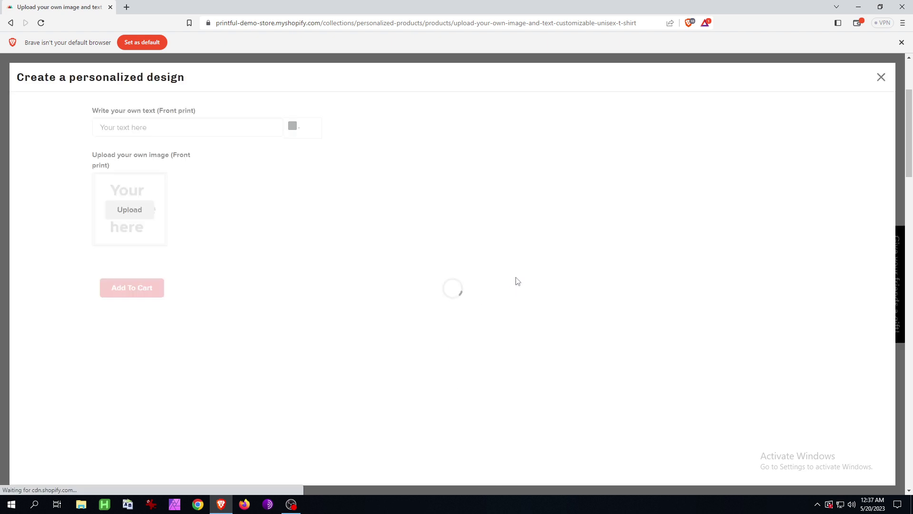